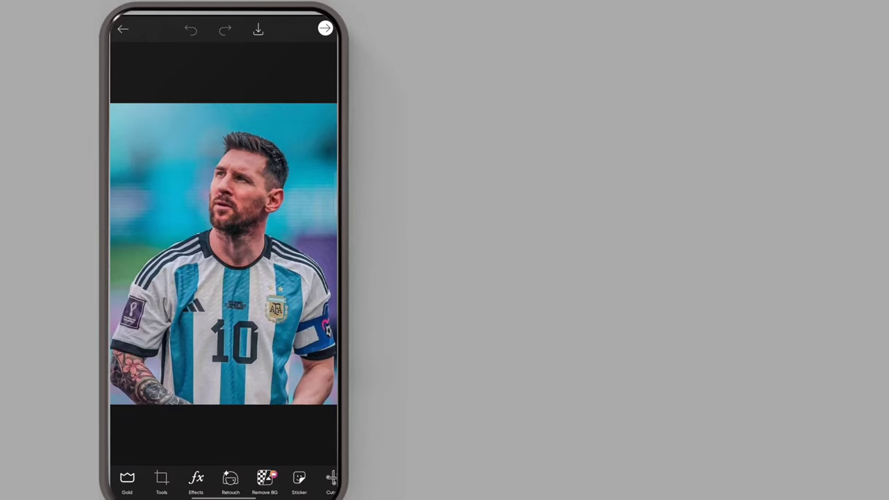
# Fit the Messi photo onto a white canvas, trying the 3:2 and 3:4 ratios
pyautogui.hscroll(10, 222, 477)
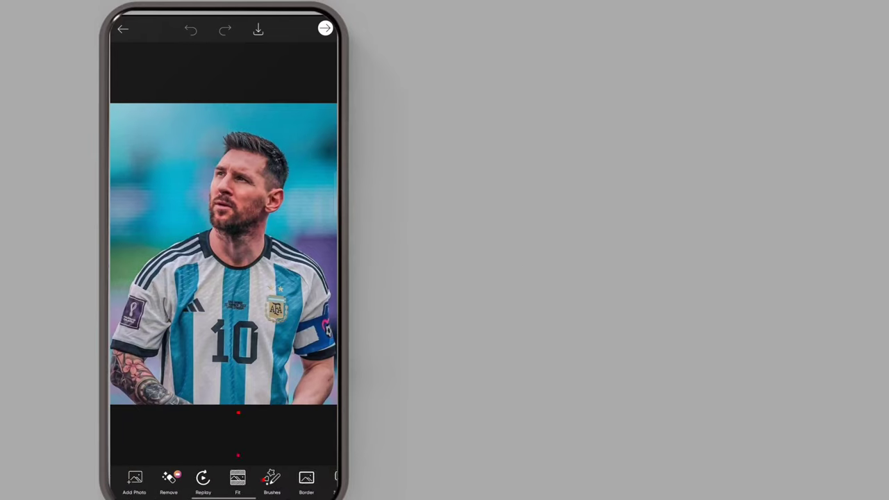
pyautogui.click(238, 478)
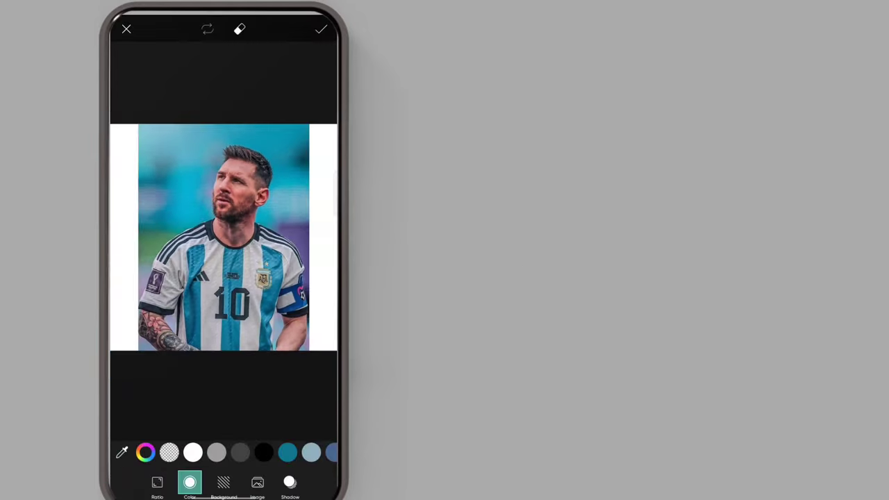
pyautogui.click(157, 482)
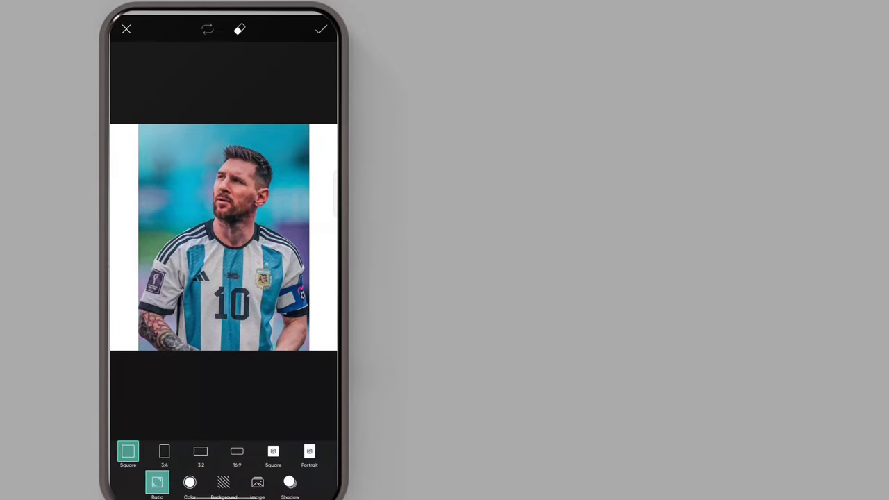
pyautogui.click(200, 452)
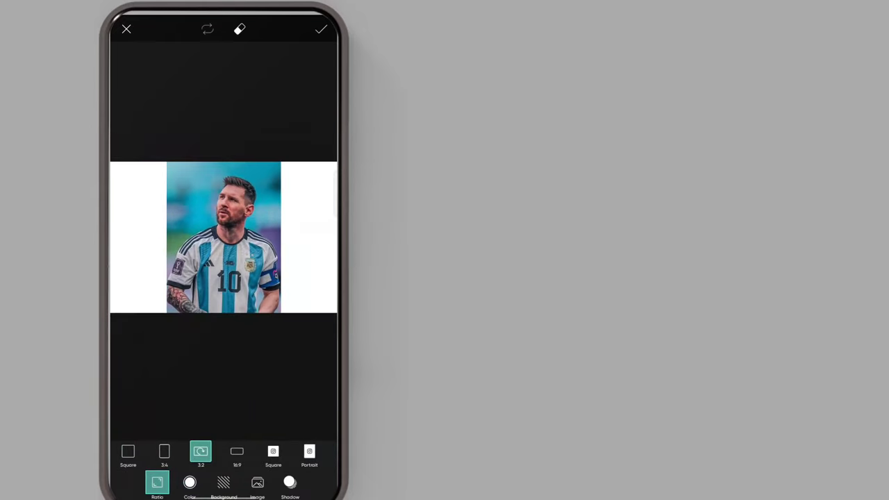
pyautogui.click(164, 452)
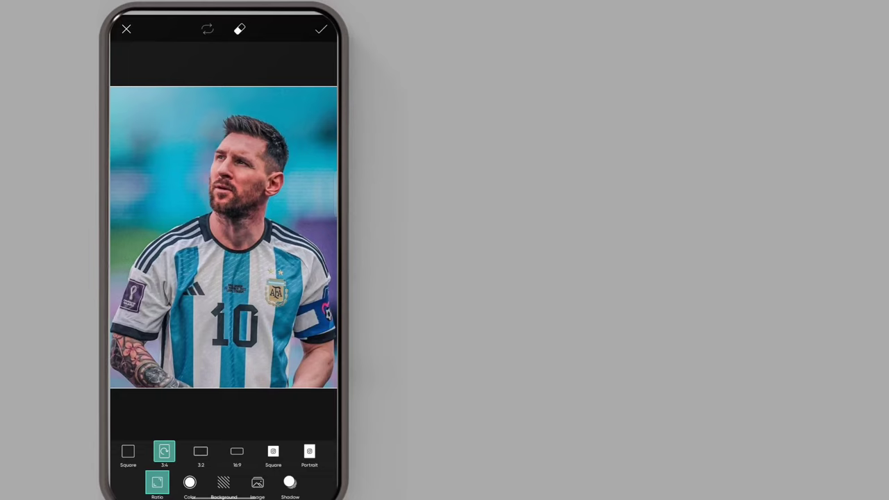
pyautogui.scroll(-5, 224, 236)
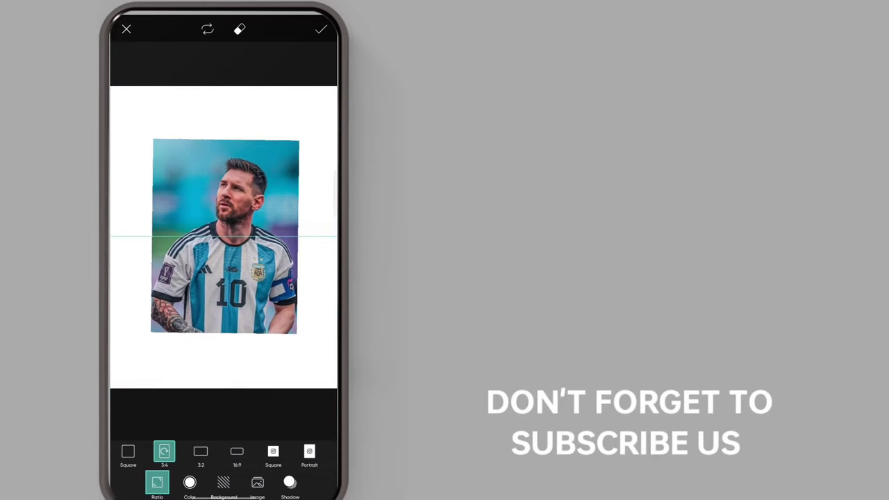
pyautogui.moveTo(225, 236); pyautogui.dragTo(222, 235)
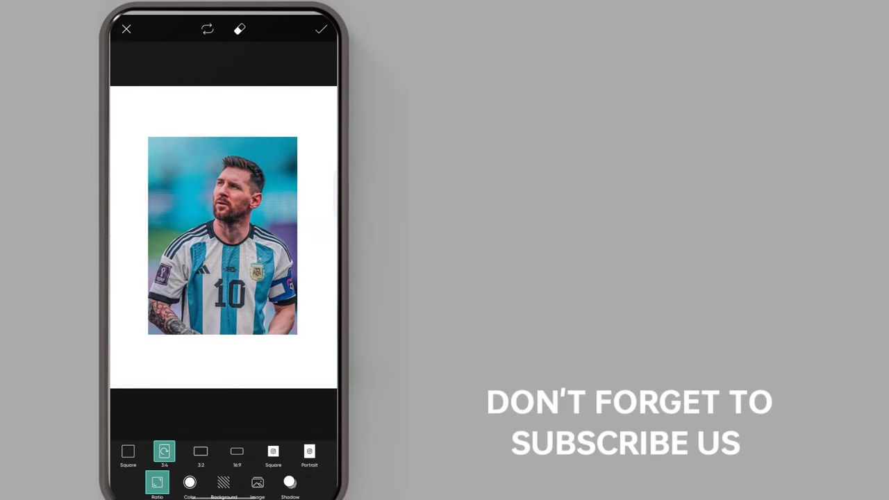
# Switch the canvas to Square, centre the shrunken photo on it, and apply the fit
pyautogui.click(128, 451)
pyautogui.scroll(-3, 224, 236)
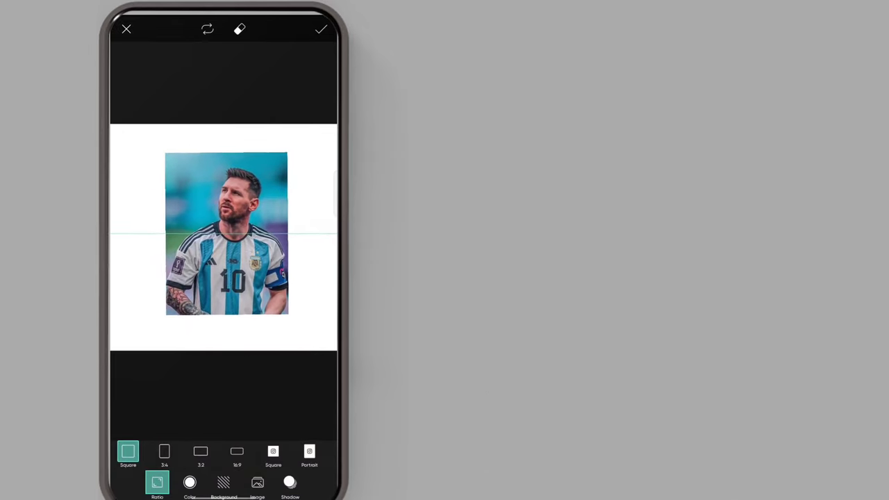
pyautogui.scroll(-2, 224, 235)
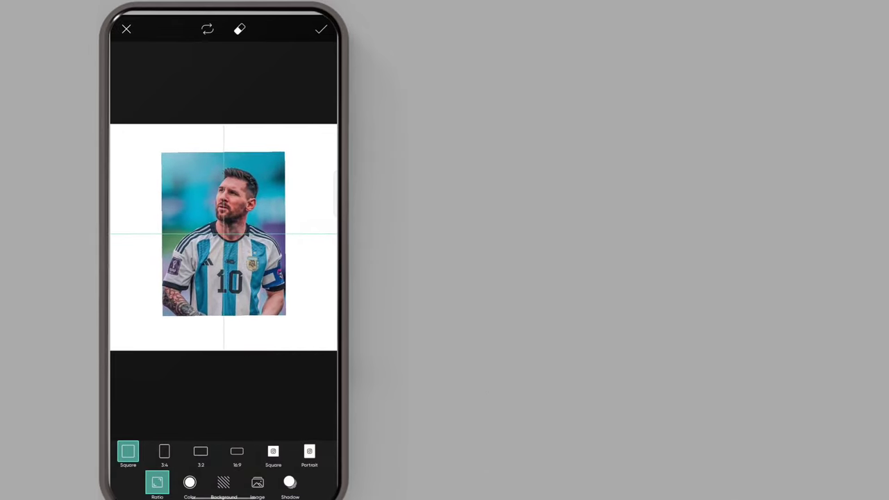
pyautogui.moveTo(222, 233); pyautogui.dragTo(225, 236)
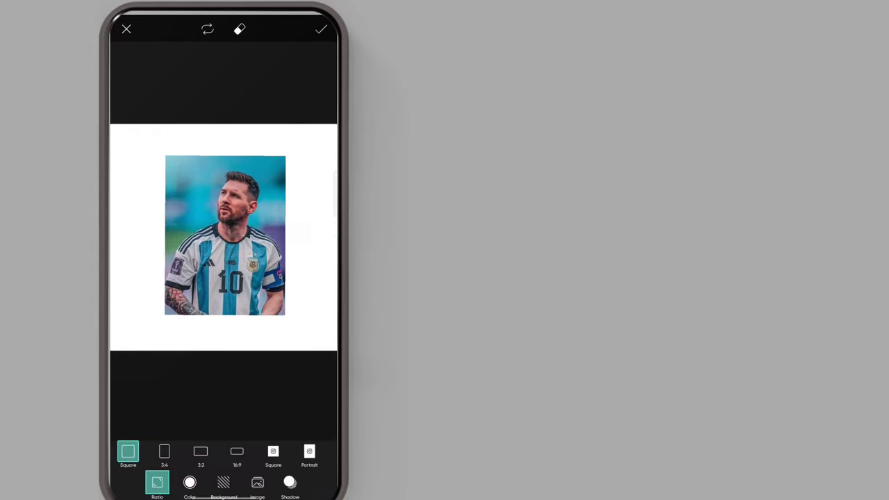
pyautogui.click(321, 29)
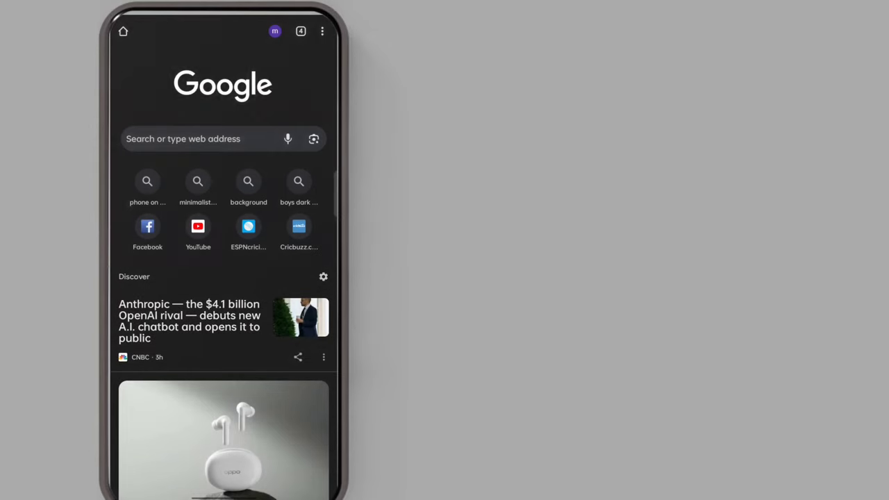
# Search Google for 'adobe firefly' from Chrome's address bar
pyautogui.click(182, 138)
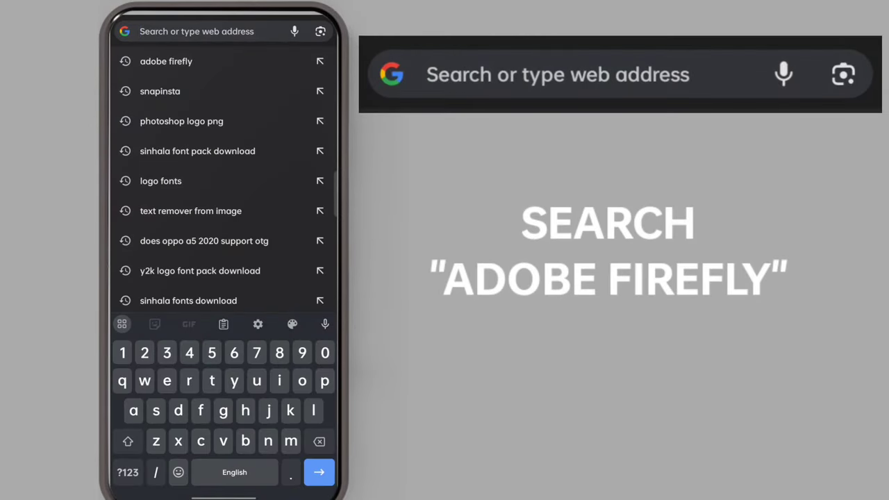
pyautogui.write('a')
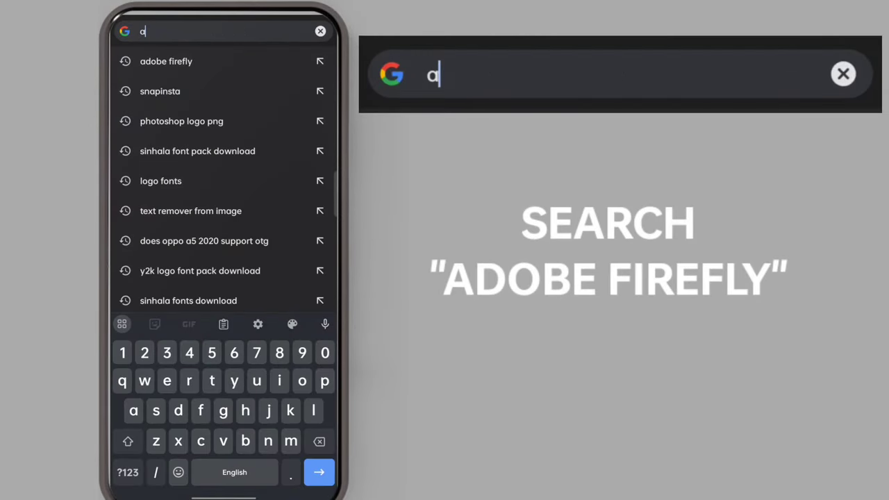
pyautogui.write('dob')
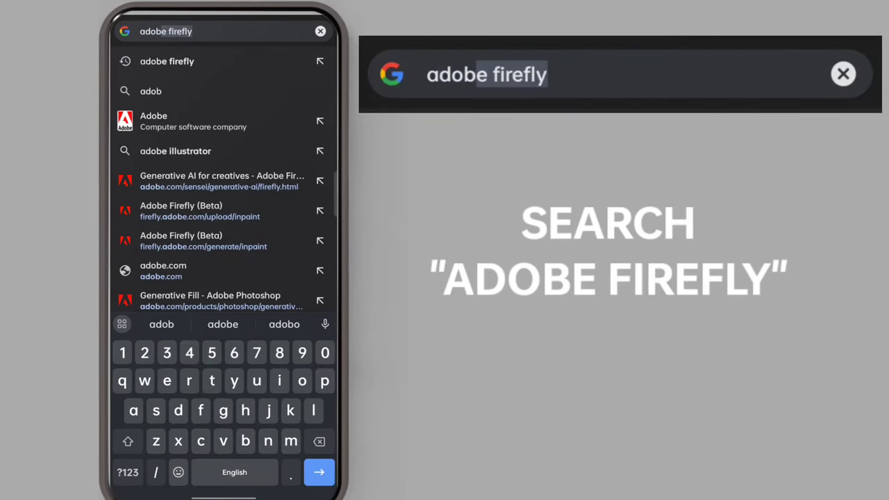
pyautogui.write('e')
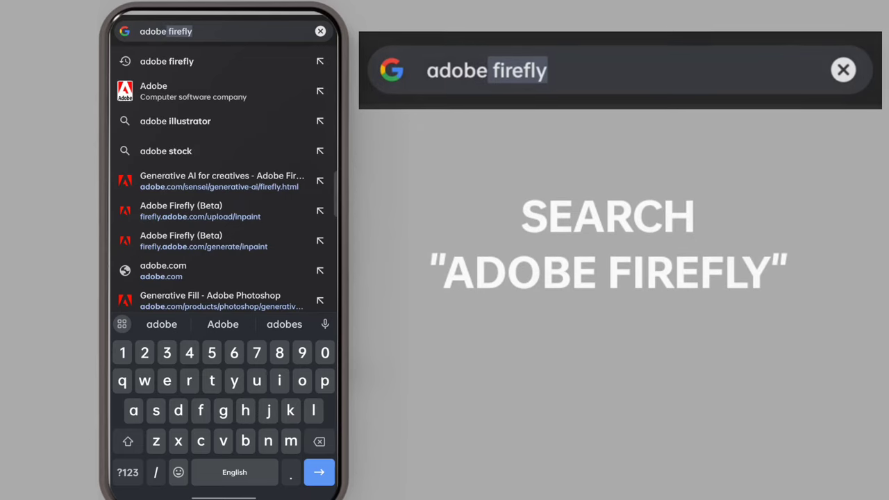
pyautogui.press('Return')
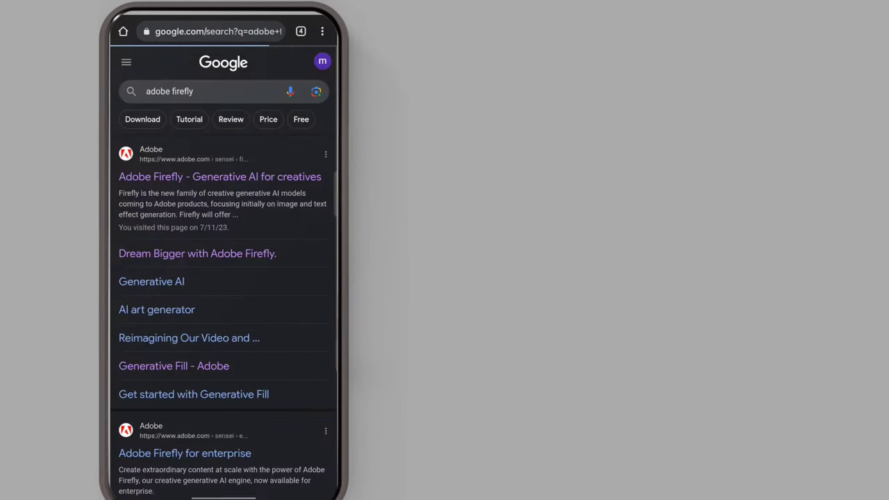
pyautogui.click(219, 177)
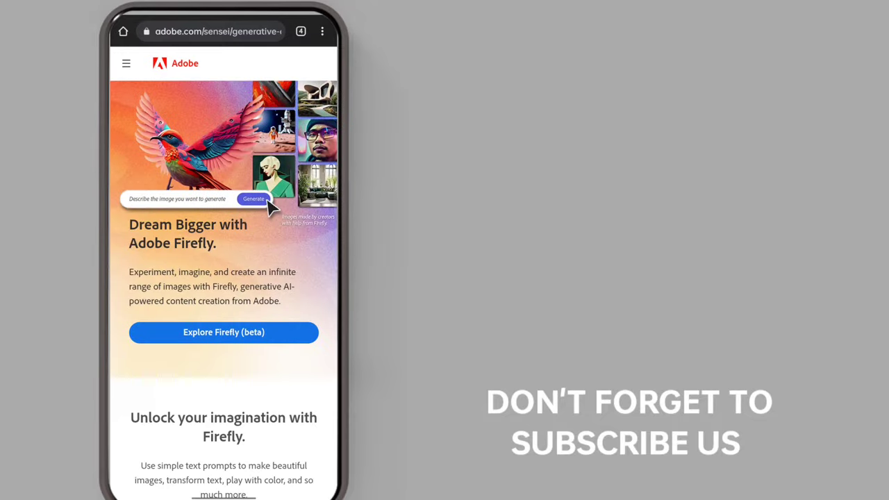
pyautogui.scroll(-3, 270, 205)
pyautogui.scroll(-1, 271, 205)
pyautogui.scroll(-2, 271, 205)
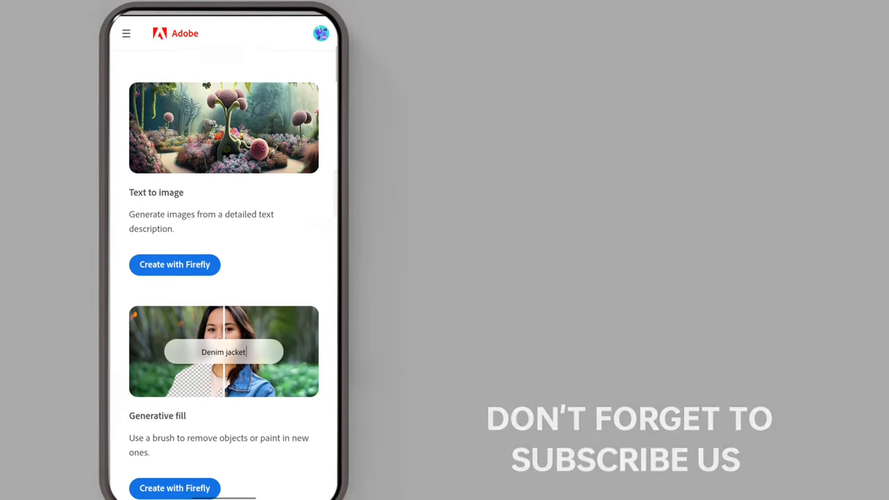
pyautogui.scroll(-1, 271, 205)
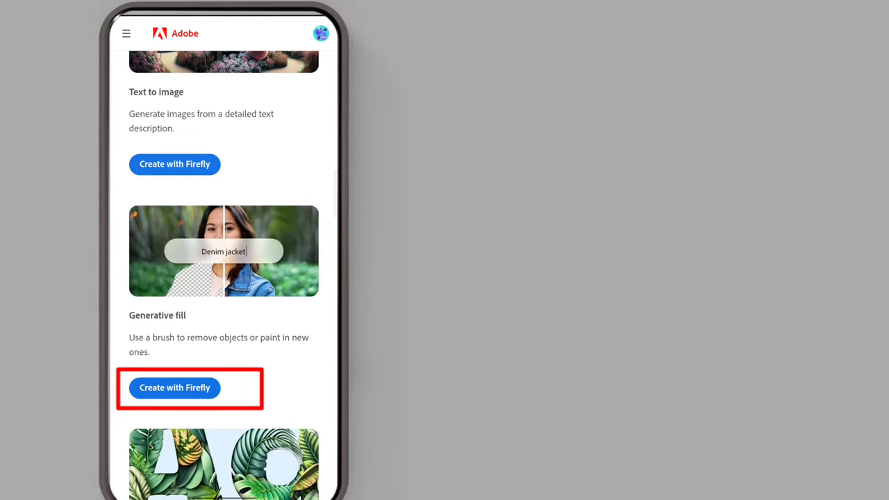
pyautogui.click(175, 389)
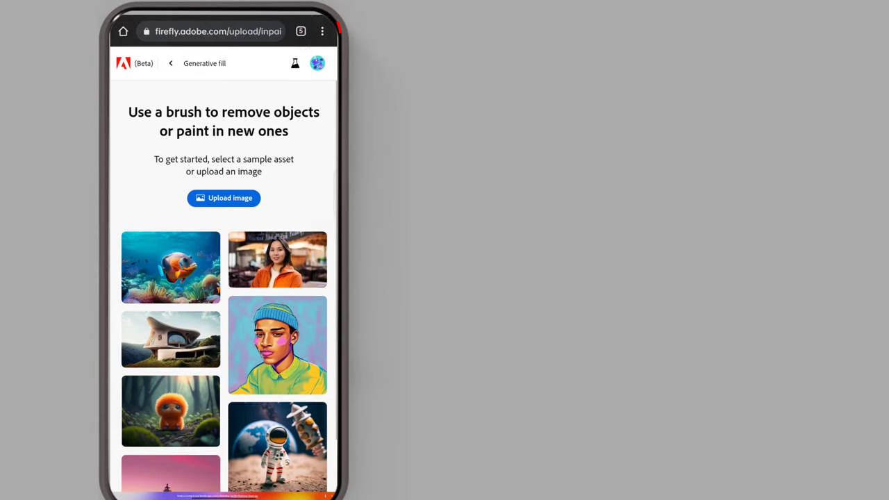
pyautogui.click(322, 31)
pyautogui.click(319, 328)
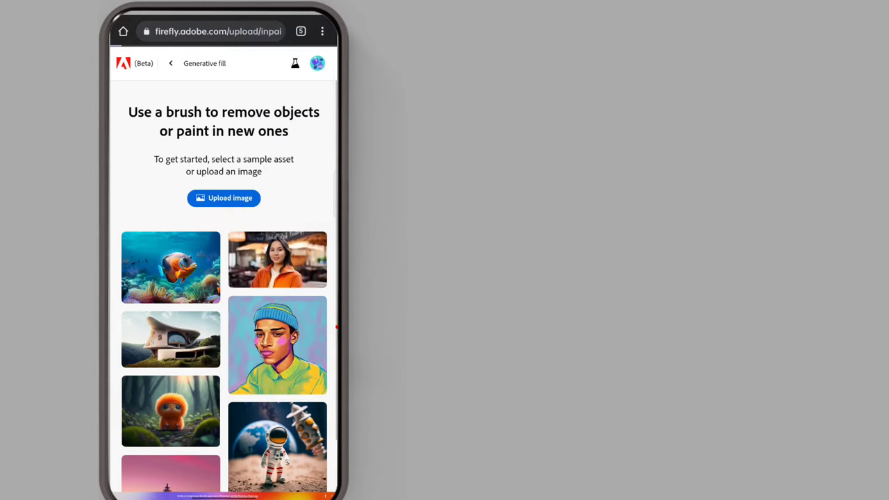